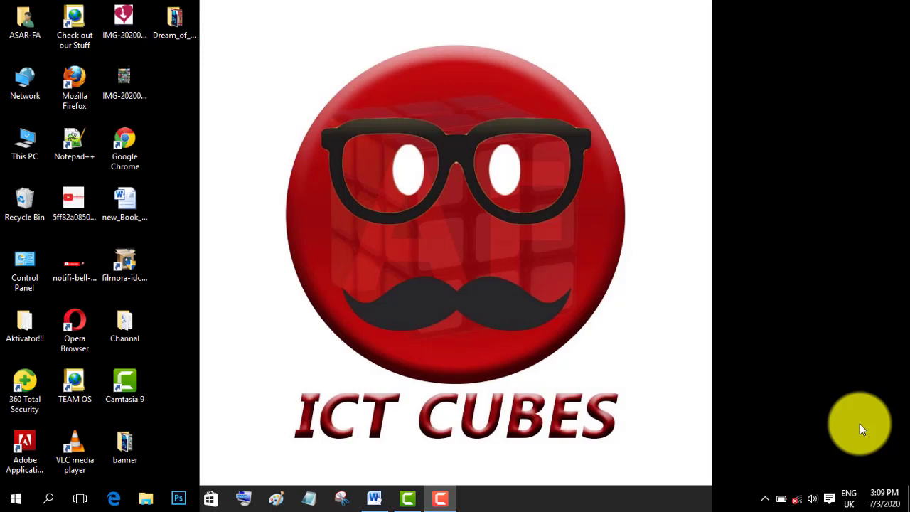
# Step: Switch to Word and fill the blank document with sample paragraphs using the =rand() function
pyautogui.click(375, 499)
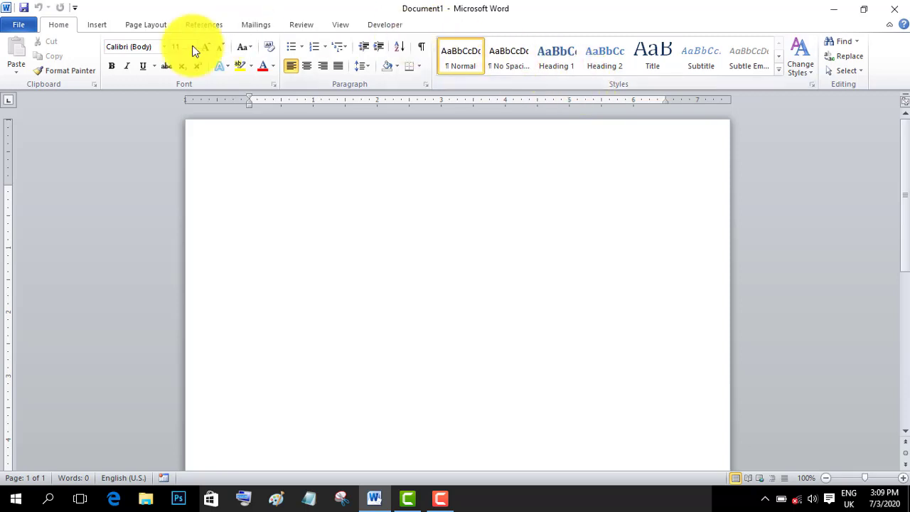
pyautogui.click(94, 25)
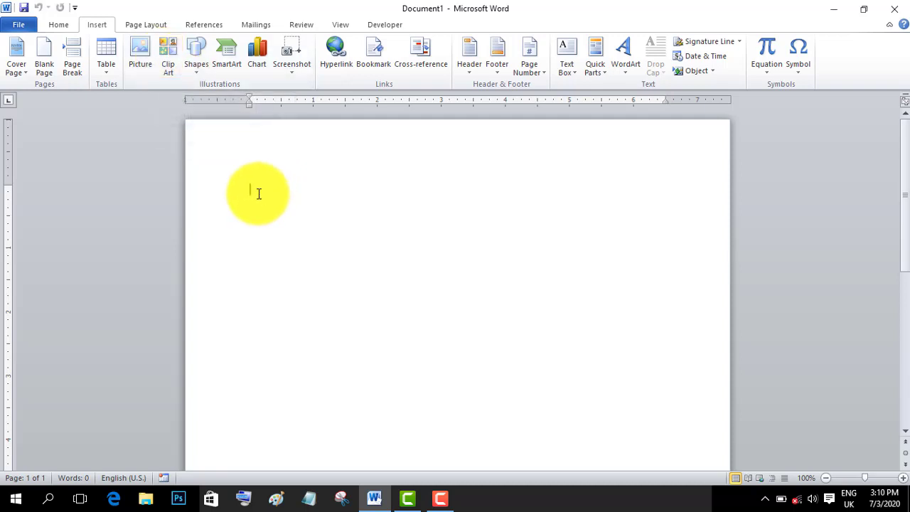
pyautogui.write('=')
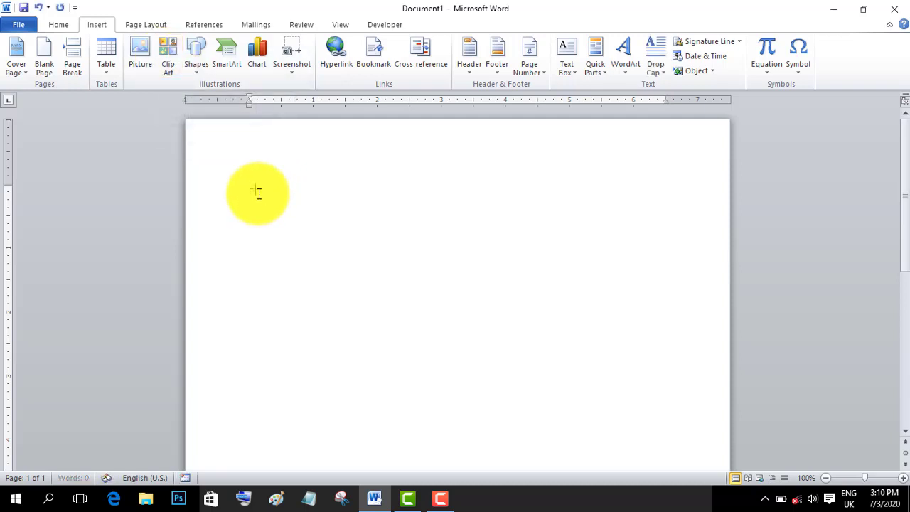
pyautogui.write('rand()')
pyautogui.press('Return')
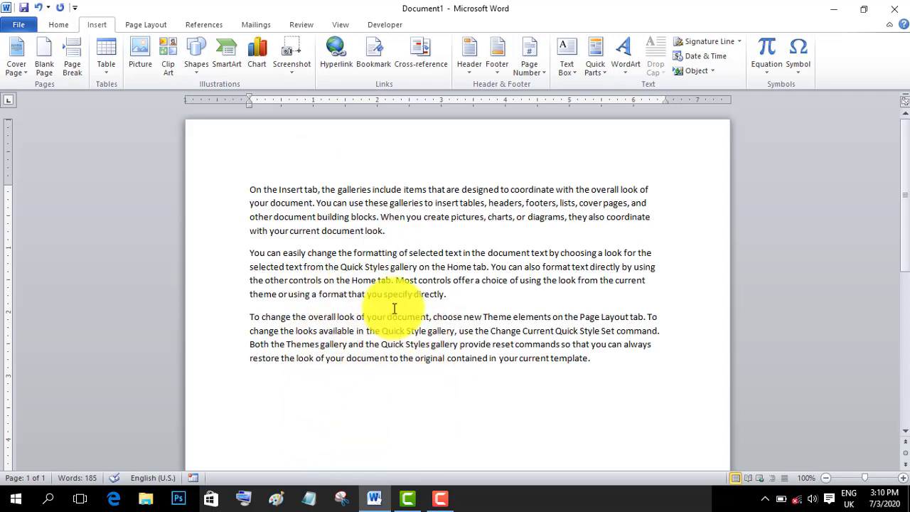
# Step: Insert the picture named "+++++++" from the Images 119 Na folder on Local Disk (D:) below the sample text
pyautogui.click(139, 63)
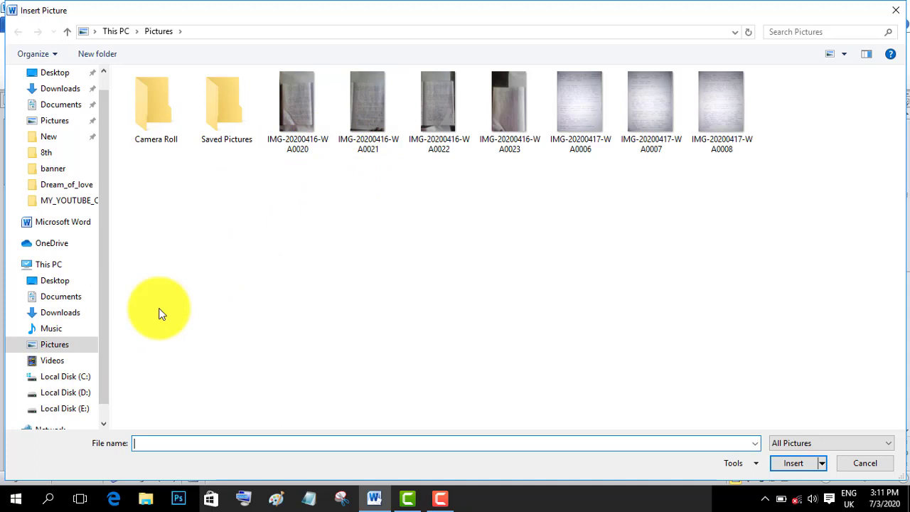
pyautogui.click(65, 393)
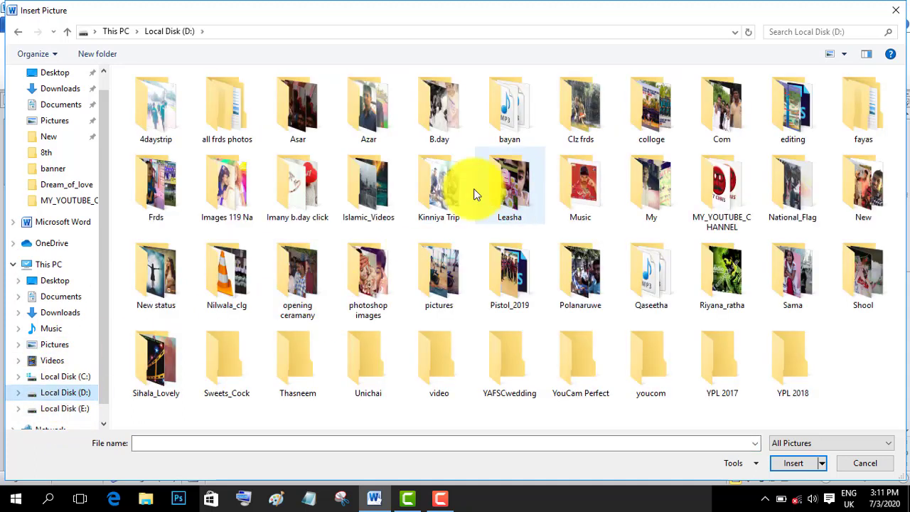
pyautogui.doubleClick(322, 200)
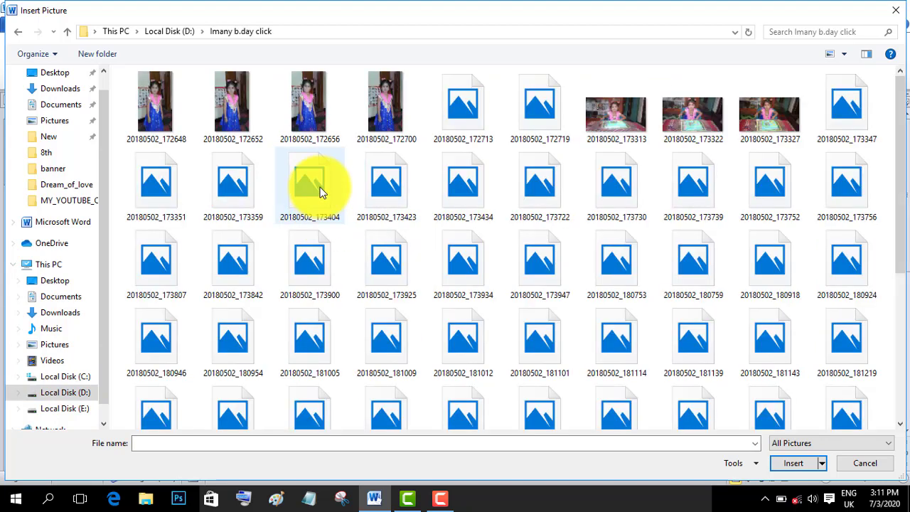
pyautogui.click(19, 33)
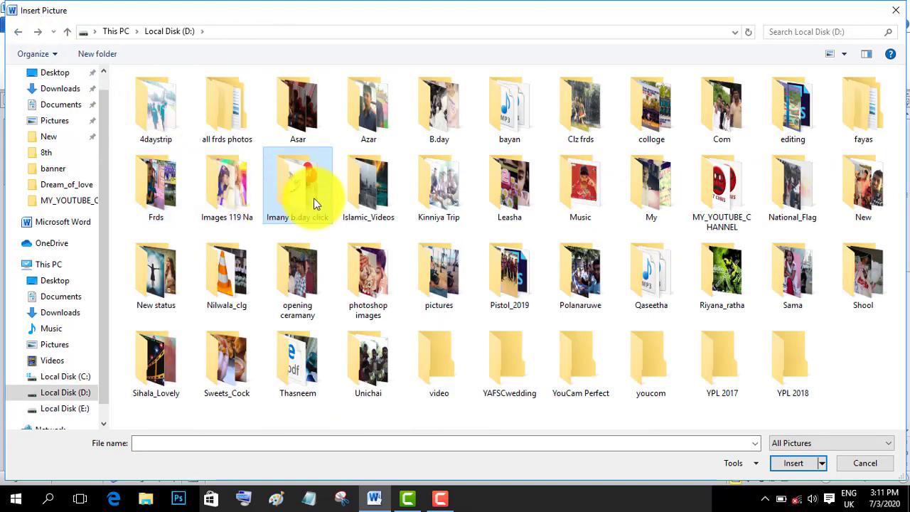
pyautogui.doubleClick(244, 196)
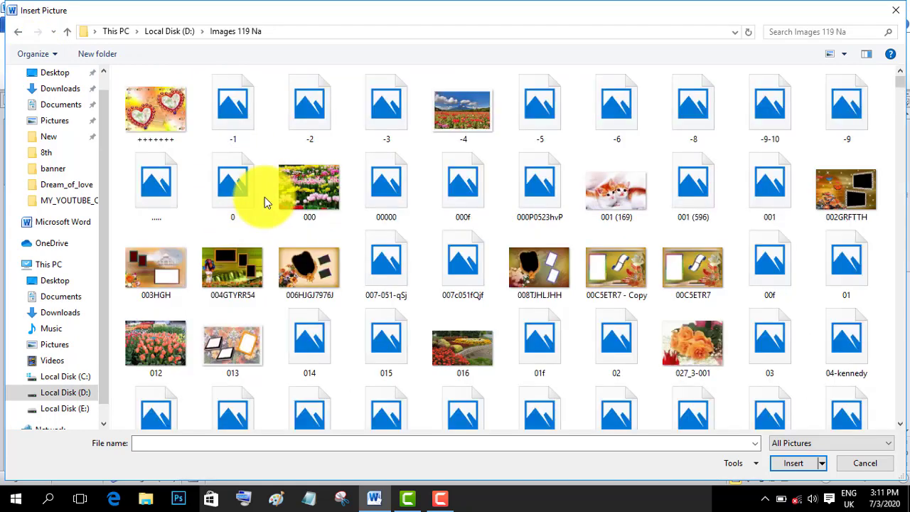
pyautogui.click(400, 117)
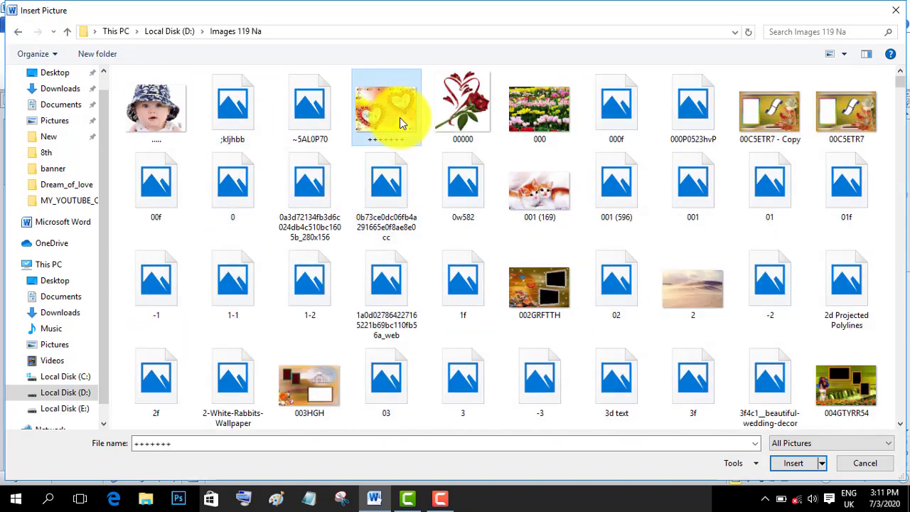
pyautogui.click(779, 459)
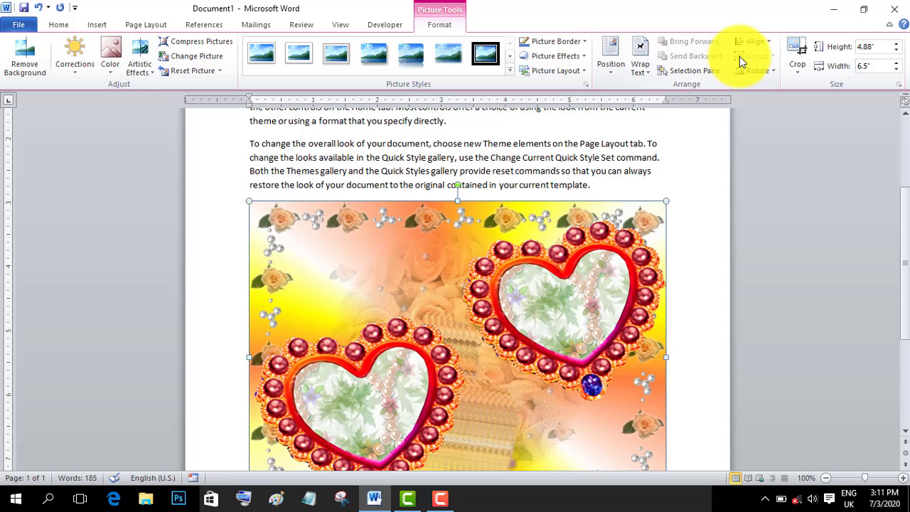
# Step: Try background removal on the inserted picture and discard all its changes
pyautogui.click(29, 60)
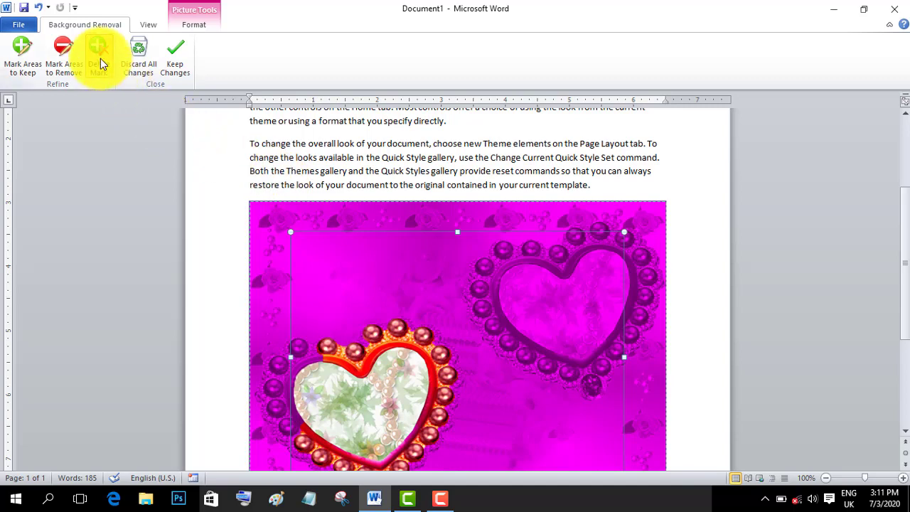
pyautogui.click(65, 64)
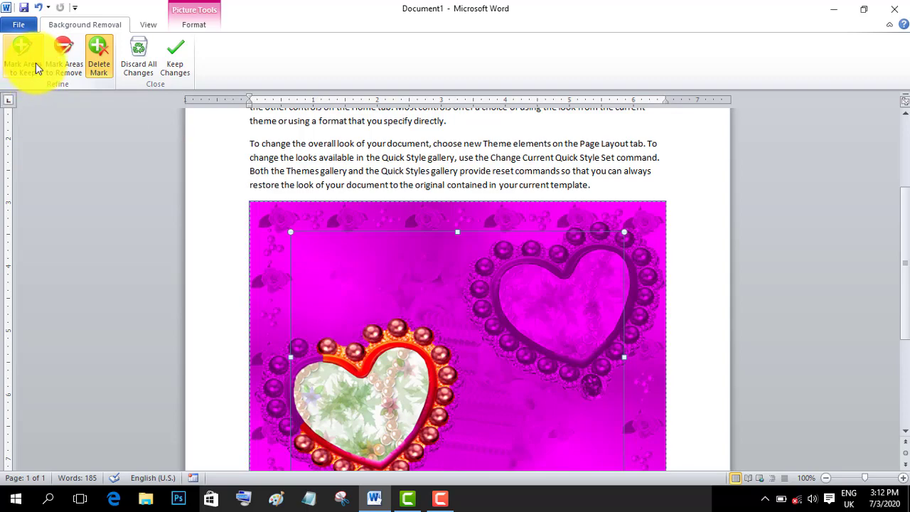
pyautogui.click(138, 67)
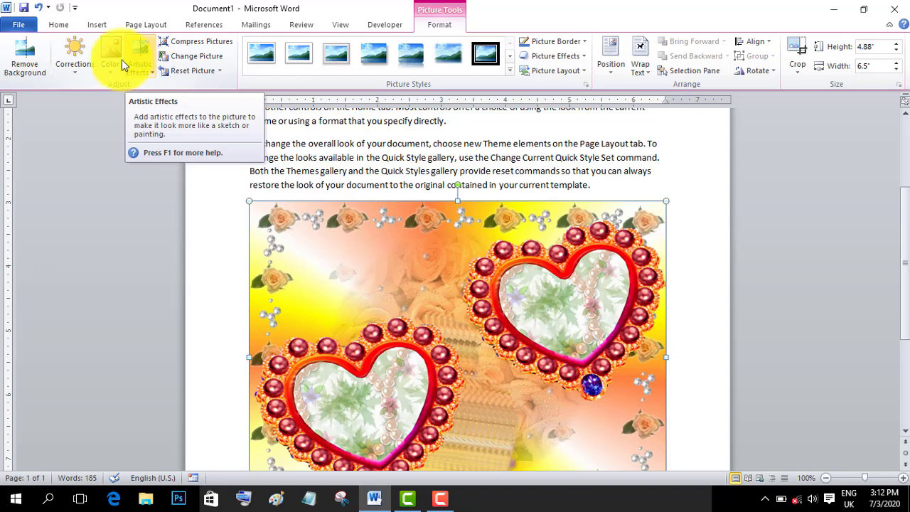
# Step: Examine the correction, color, border, effect and layout options available for the picture without applying any
pyautogui.click(74, 61)
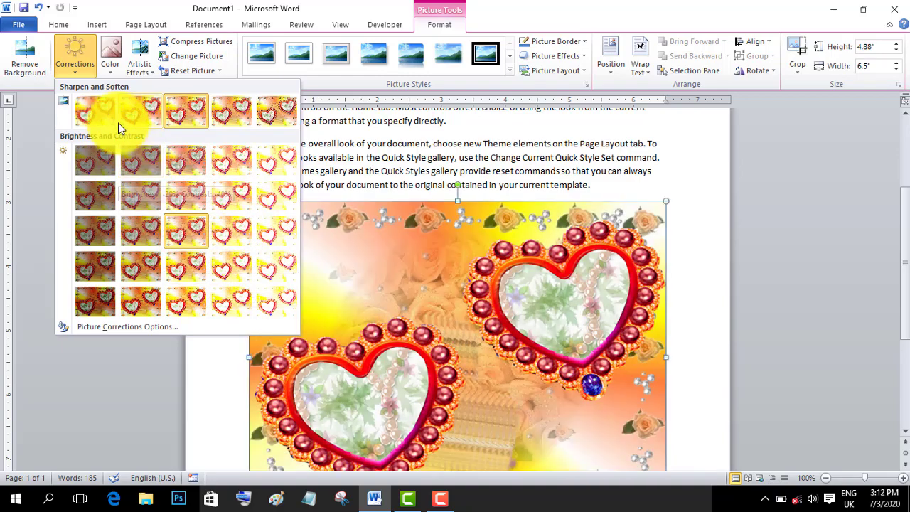
pyautogui.click(109, 59)
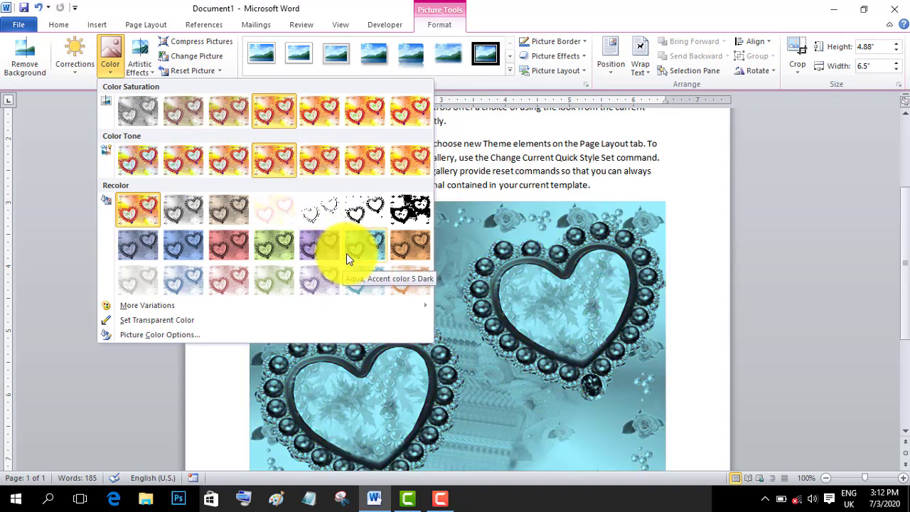
pyautogui.click(108, 61)
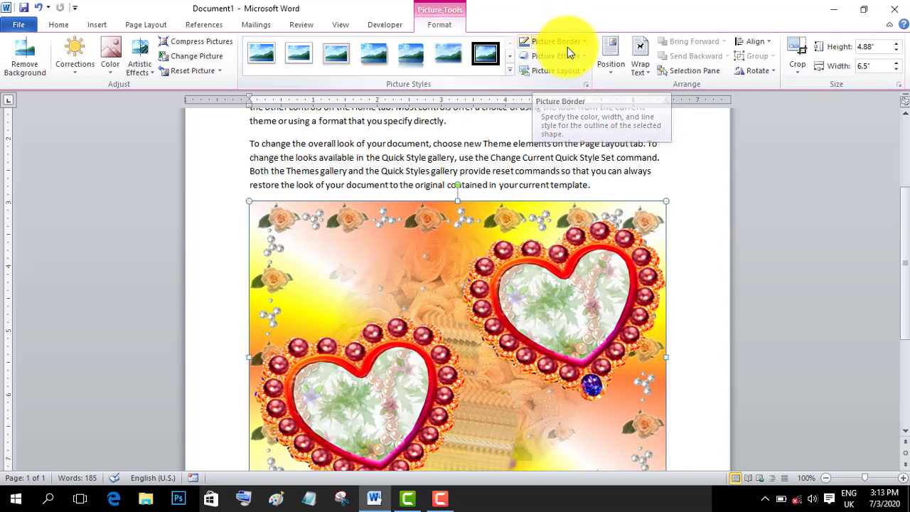
pyautogui.click(567, 47)
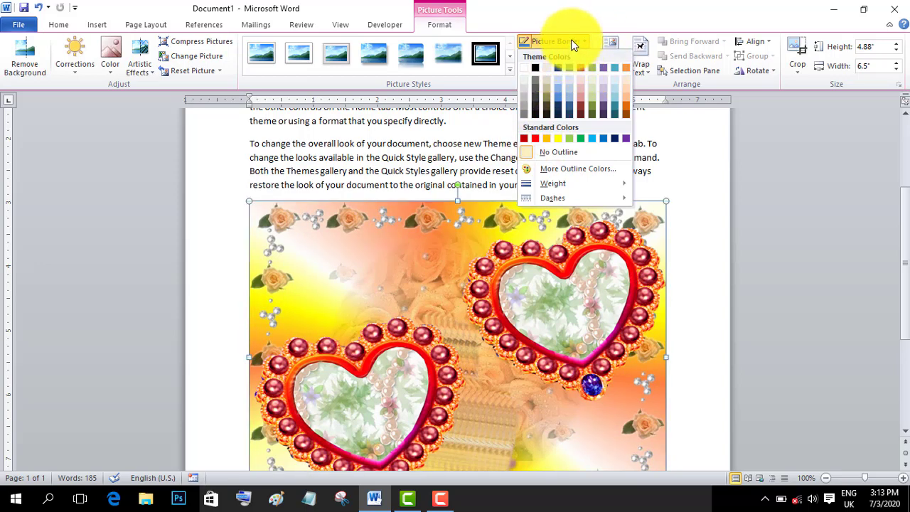
pyautogui.click(571, 40)
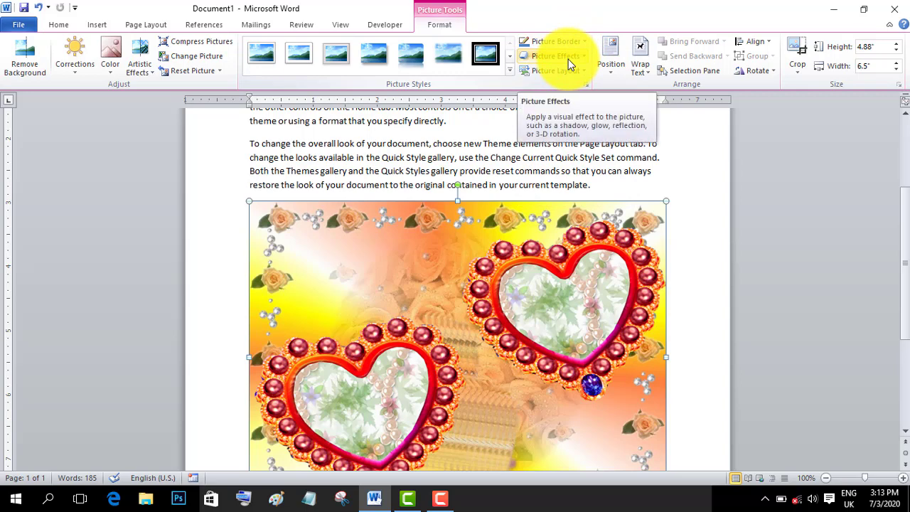
pyautogui.click(568, 59)
pyautogui.moveTo(573, 74)
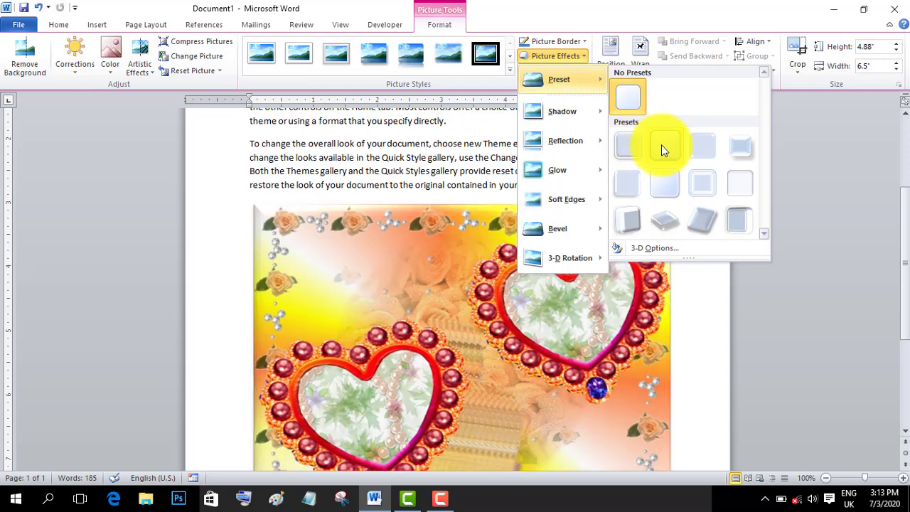
pyautogui.moveTo(589, 141)
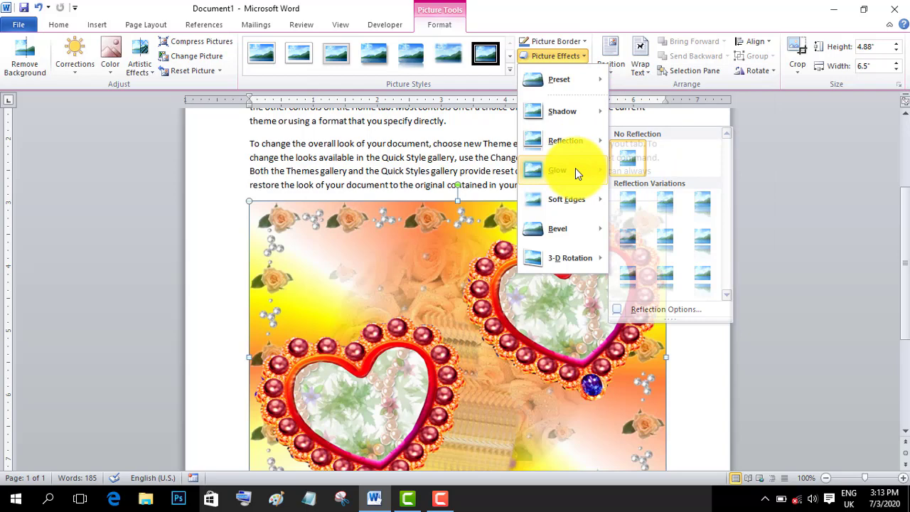
pyautogui.moveTo(575, 168)
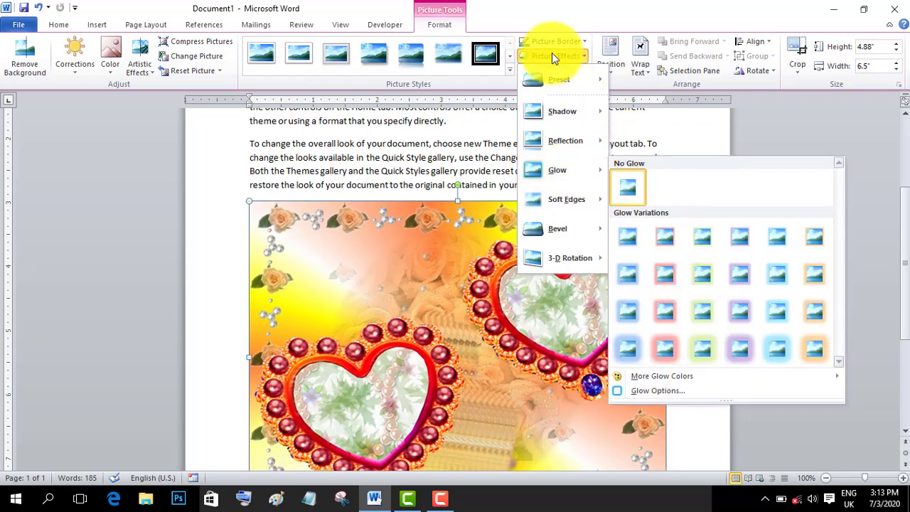
pyautogui.click(552, 53)
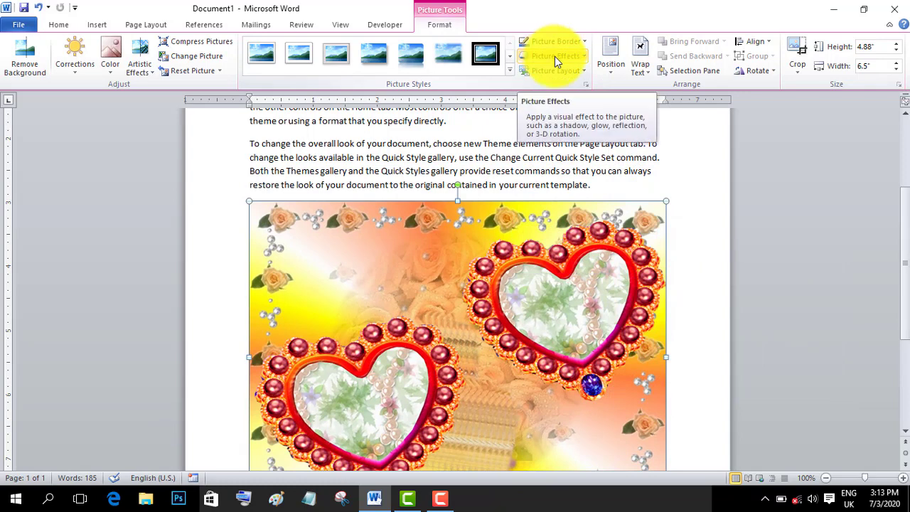
pyautogui.click(558, 70)
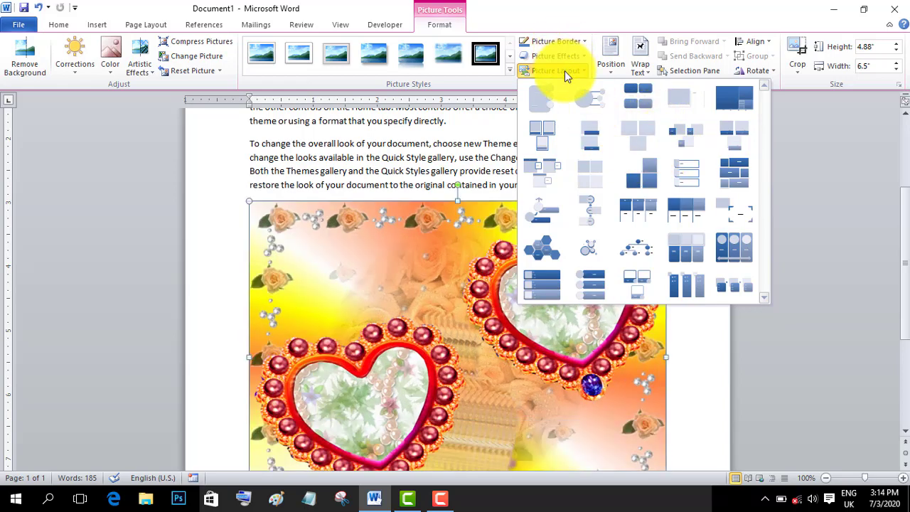
pyautogui.click(565, 70)
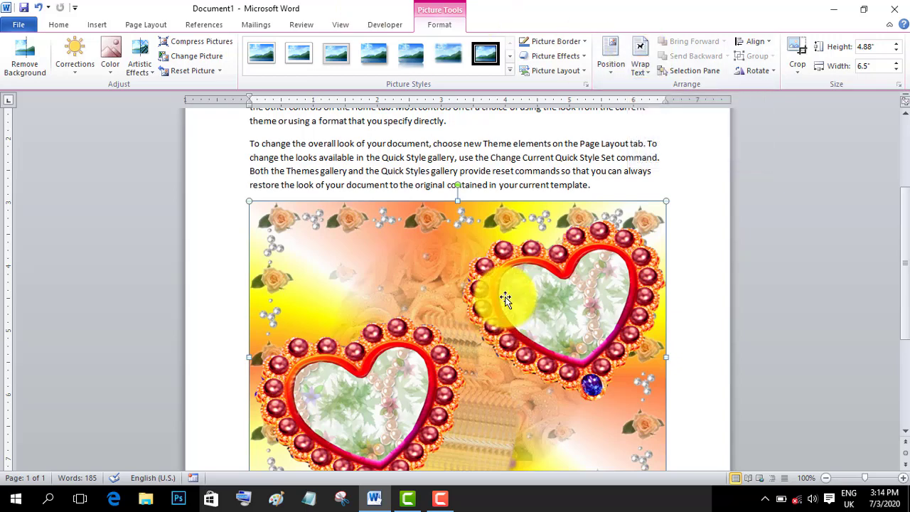
# Step: Give the picture a floating text-wrapping option and move it up into the last paragraph, below its first line
pyautogui.moveTo(504, 305); pyautogui.dragTo(474, 260)
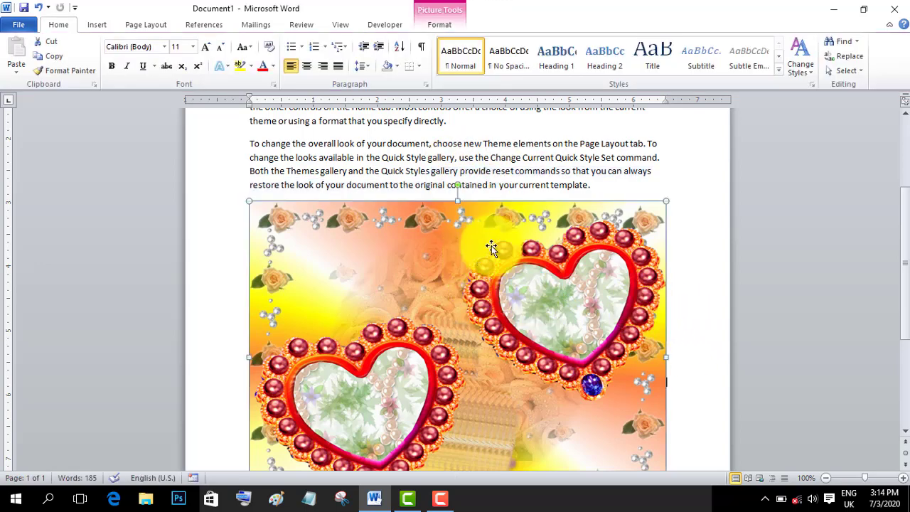
pyautogui.click(435, 24)
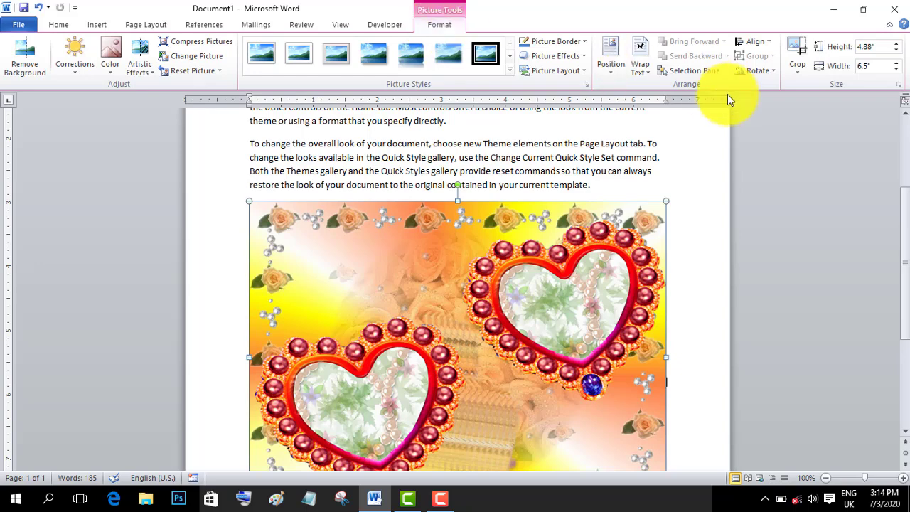
pyautogui.click(639, 64)
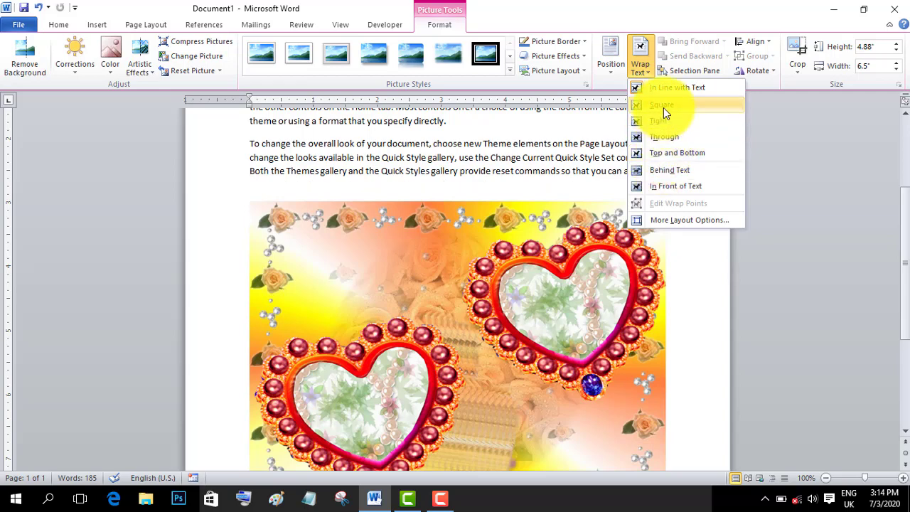
pyautogui.click(662, 146)
pyautogui.moveTo(503, 250); pyautogui.dragTo(478, 263)
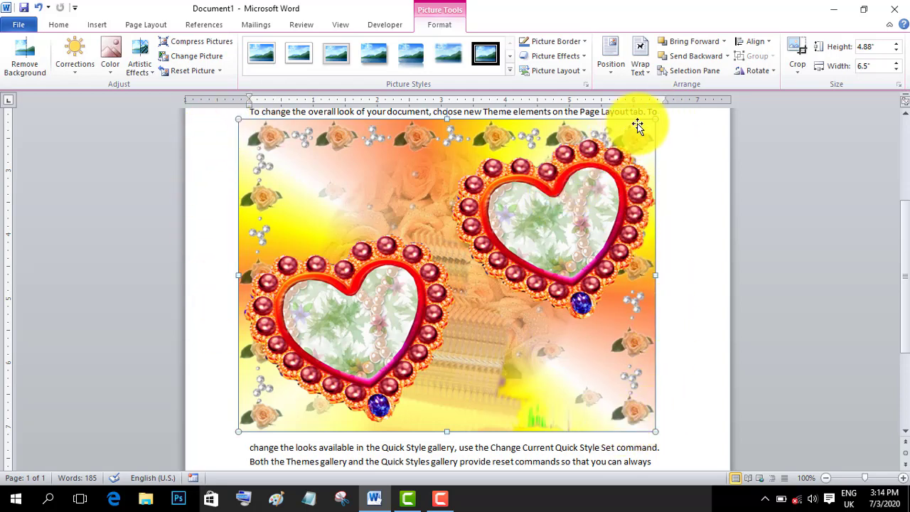
pyautogui.moveTo(656, 117); pyautogui.dragTo(653, 148)
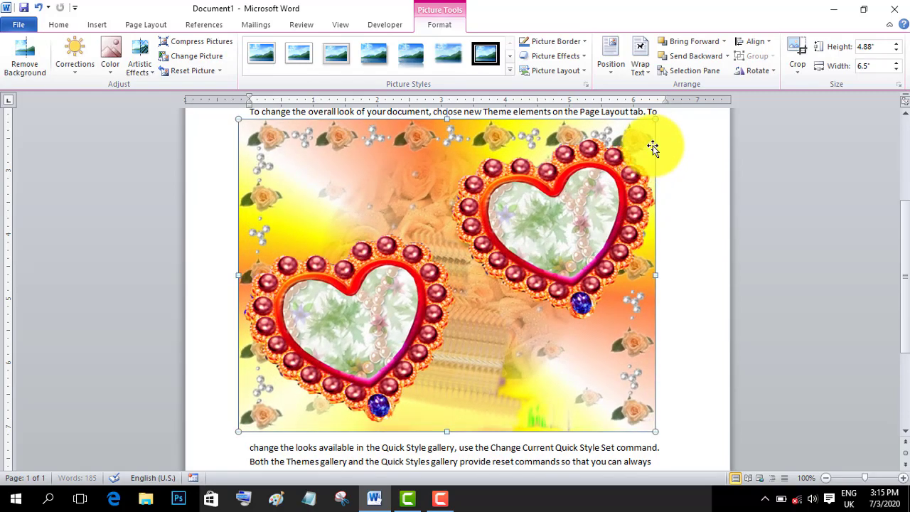
# Step: Examine the Bring Forward and Send Backward ordering options for the picture without applying any
pyautogui.click(723, 45)
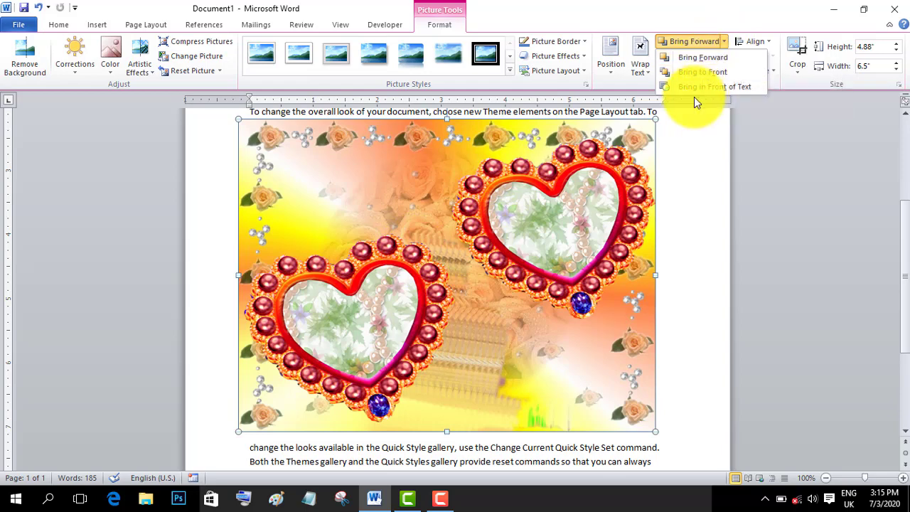
pyautogui.click(726, 41)
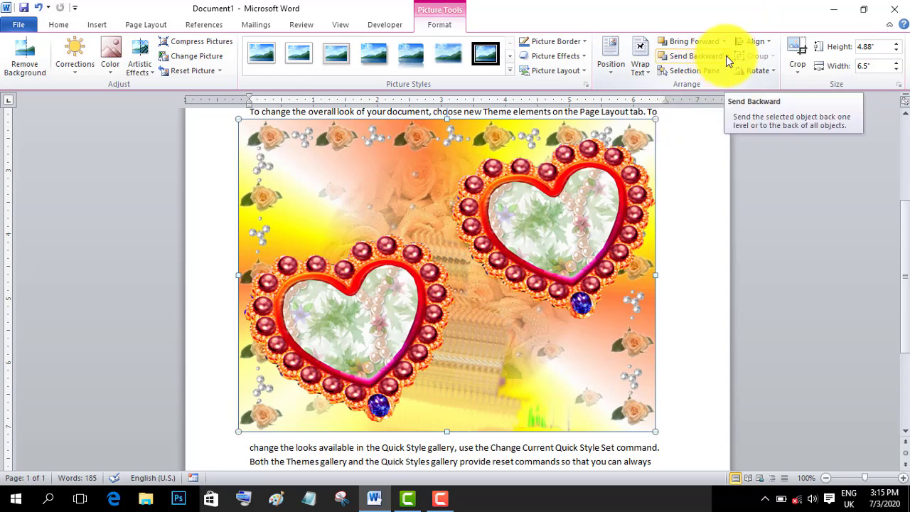
pyautogui.click(726, 56)
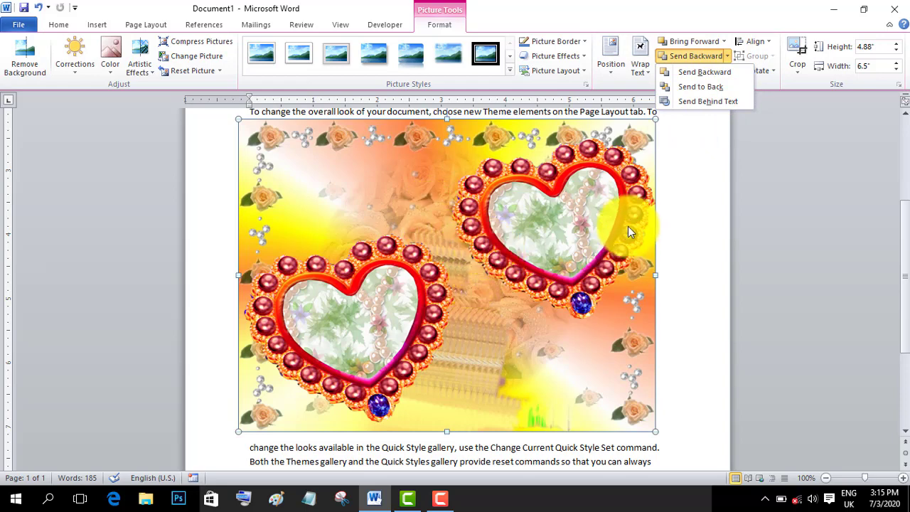
pyautogui.click(728, 55)
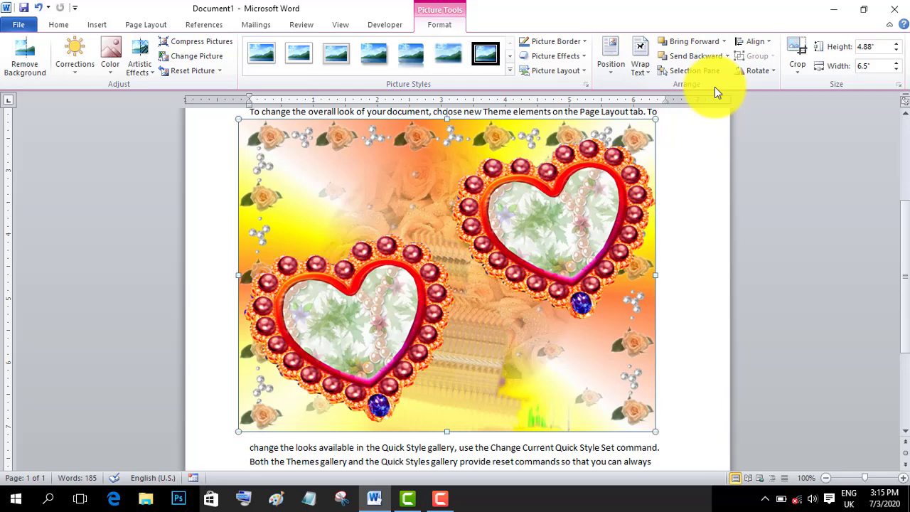
# Step: Align the picture to the right margin, and look over its rotation and flip options without applying any
pyautogui.click(758, 40)
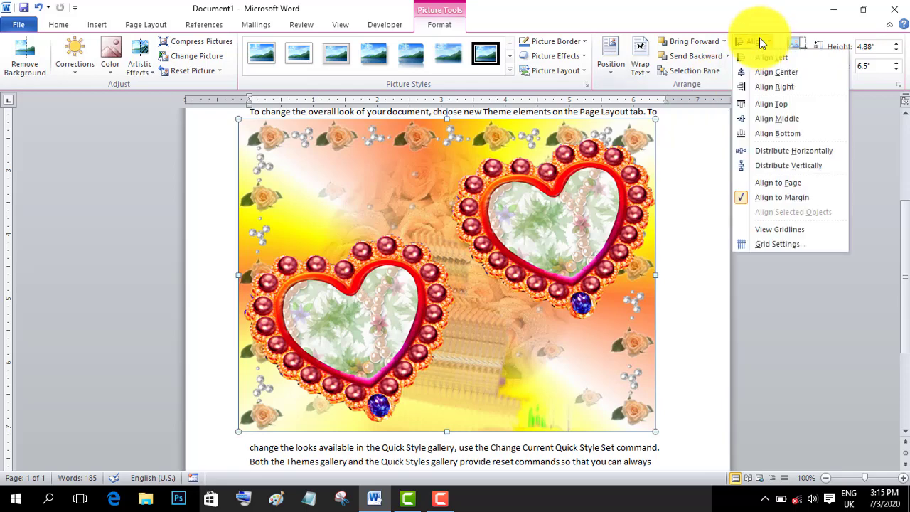
pyautogui.click(761, 87)
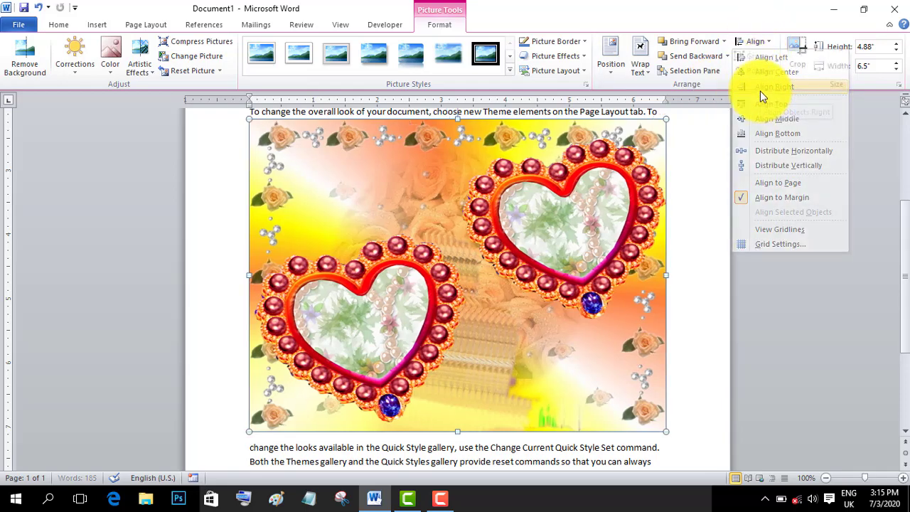
pyautogui.click(755, 44)
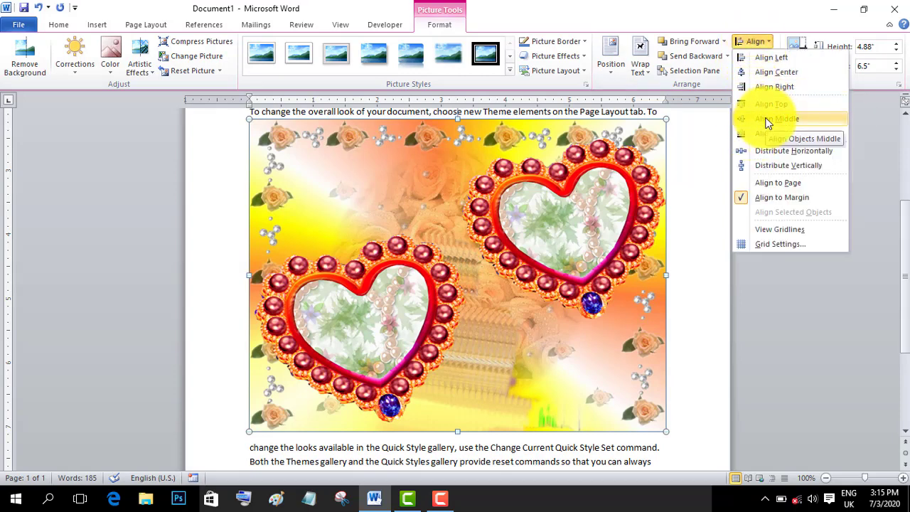
pyautogui.click(770, 39)
pyautogui.click(757, 70)
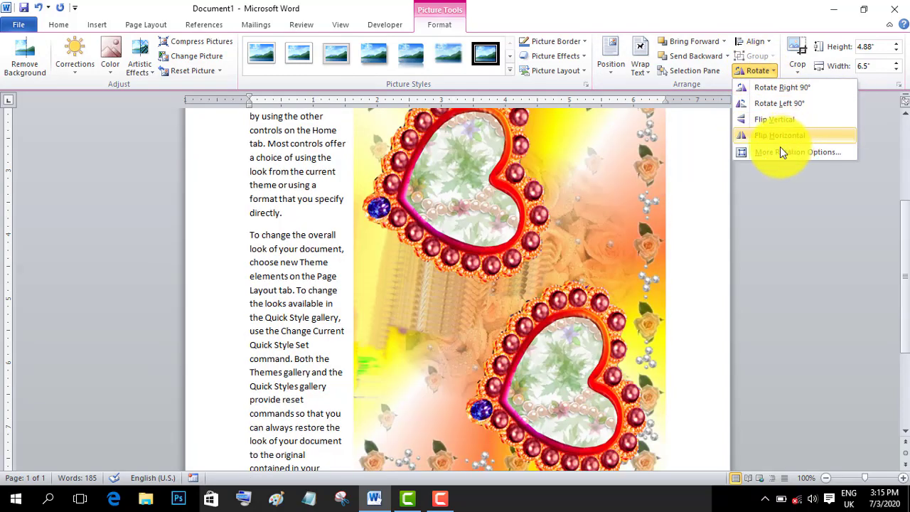
pyautogui.click(758, 69)
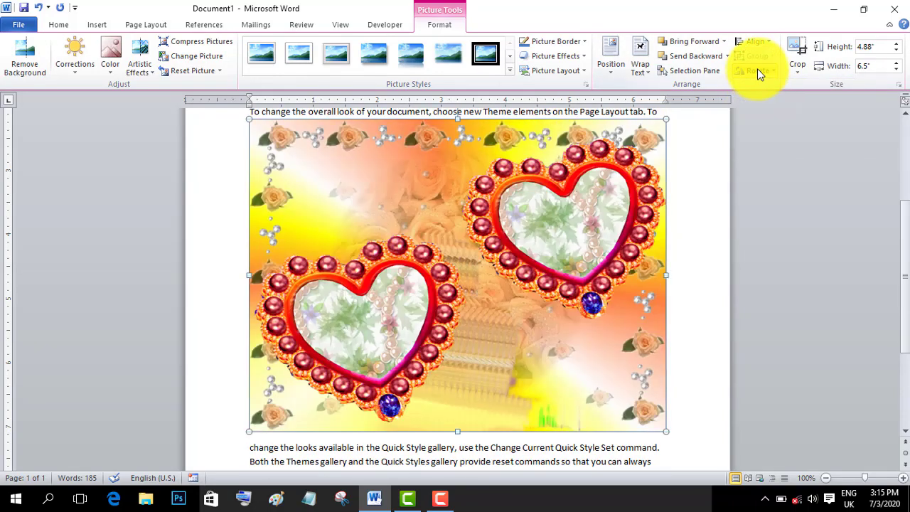
# Step: Crop the picture from its lower-right corner to about 4.46" high by 6.02" wide, and move it slightly to the left
pyautogui.click(799, 49)
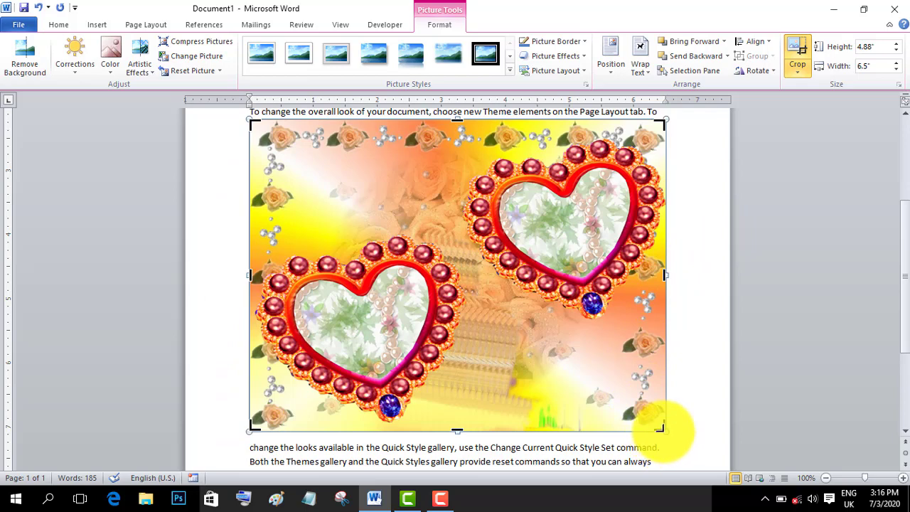
pyautogui.moveTo(661, 428); pyautogui.dragTo(635, 407)
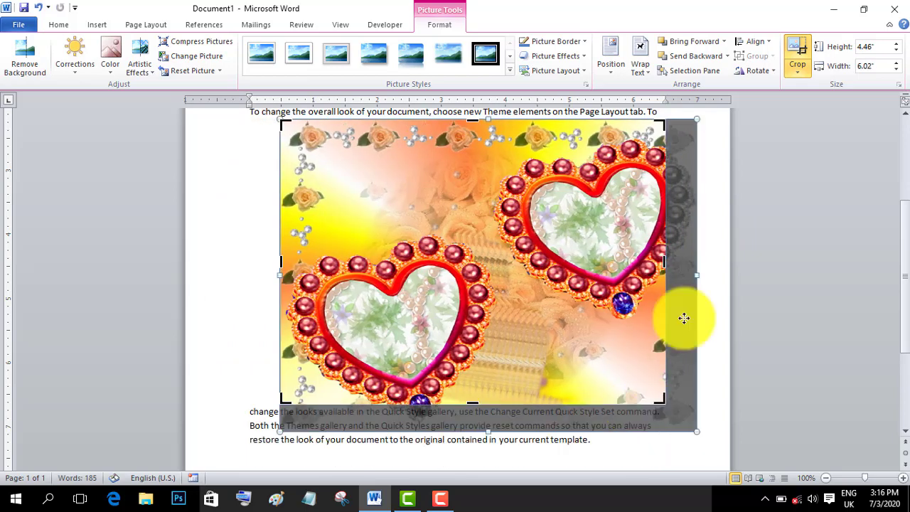
pyautogui.click(738, 168)
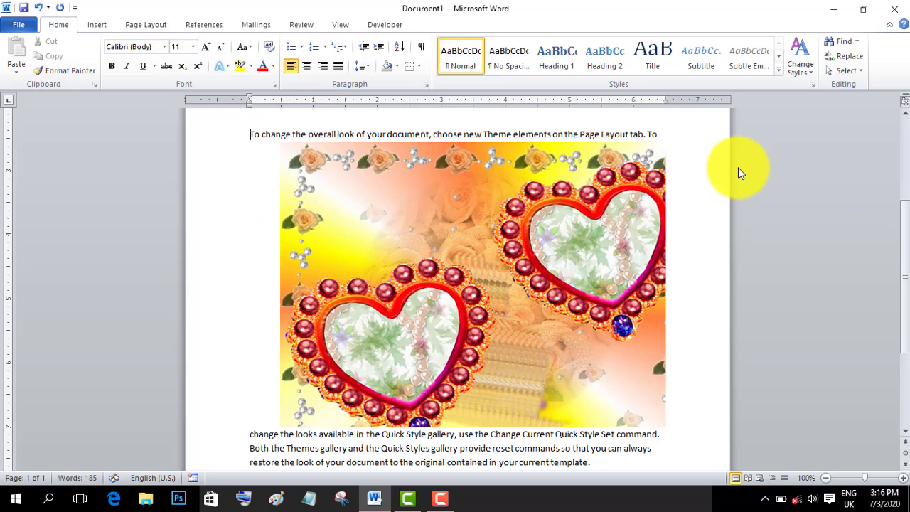
pyautogui.moveTo(447, 254); pyautogui.dragTo(412, 244)
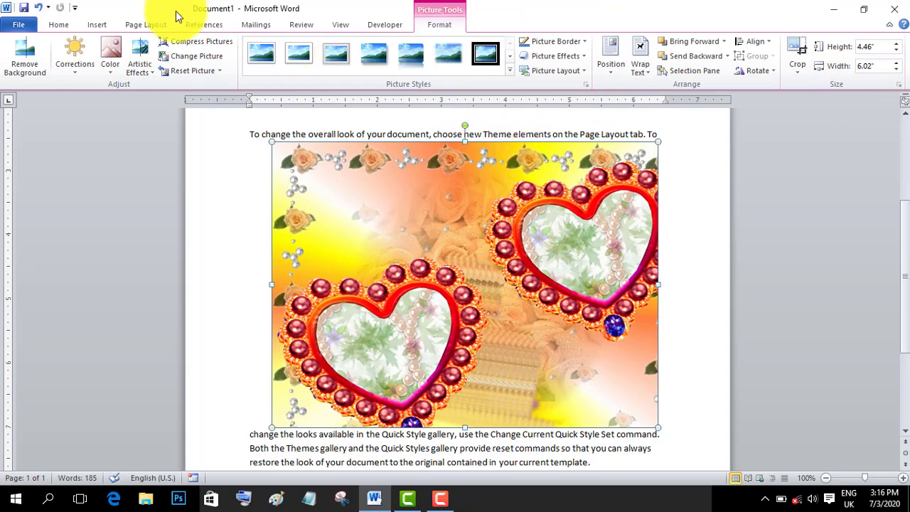
# Step: Start inserting clip art into the document
pyautogui.click(97, 21)
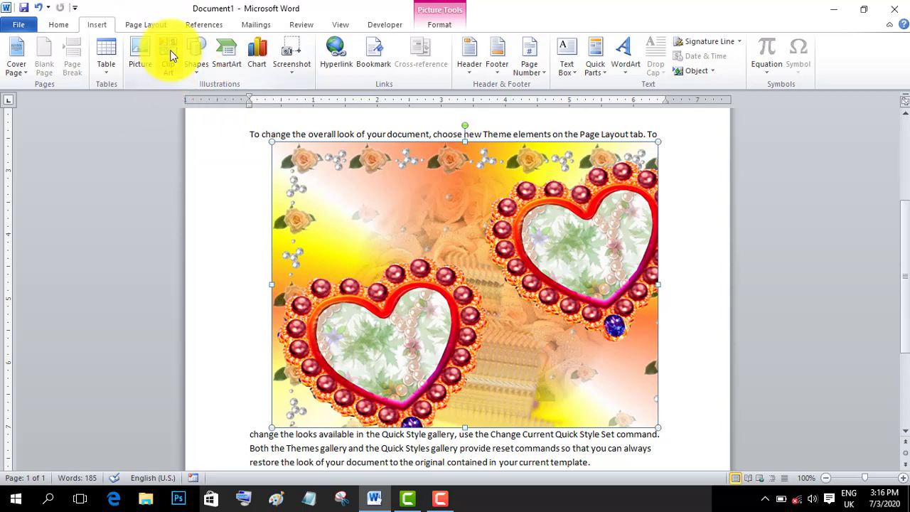
pyautogui.click(170, 50)
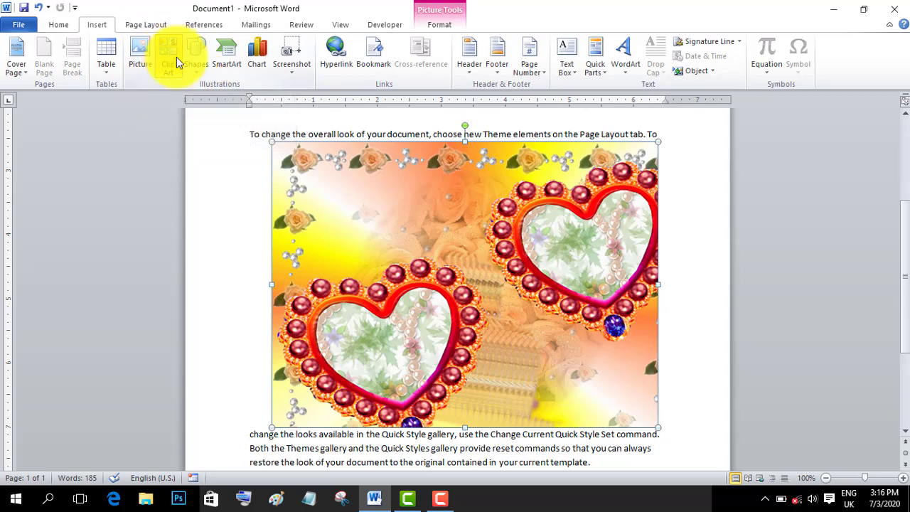